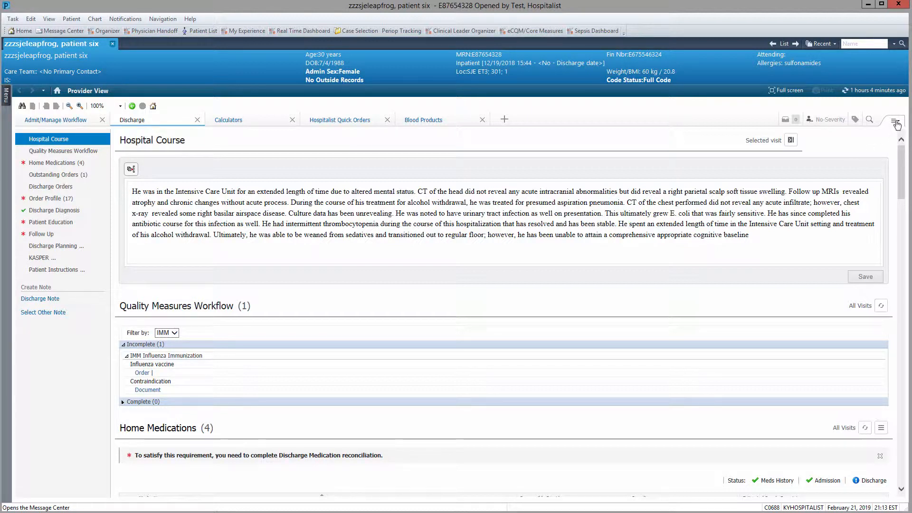
- Navigate to the Home Medications section, which lists four home medications awaiting discharge reconciliation
left_click(896, 121)
mouse_move(882, 133)
scroll(223, 162, "down", 3)
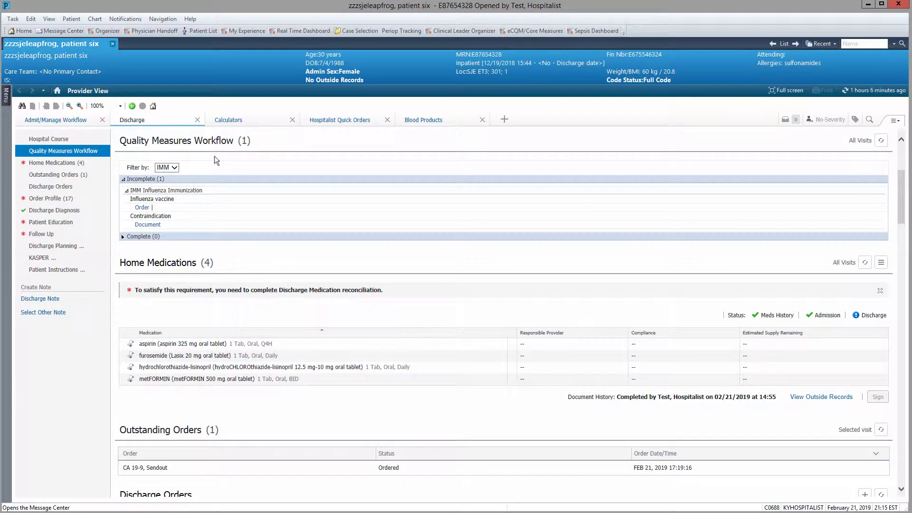
left_click(63, 164)
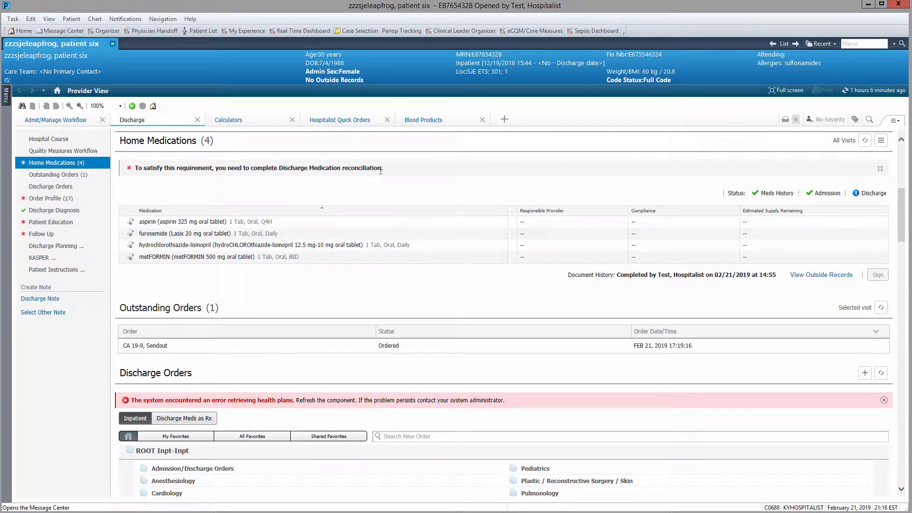
- Sign the discharge medication reconciliation, marking seven home medications complete, then go to Outstanding Orders
left_click(875, 194)
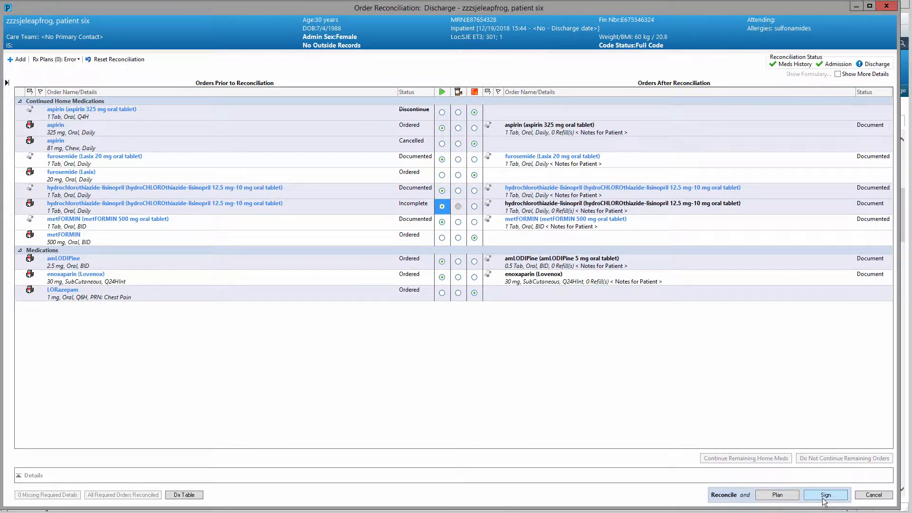
left_click(826, 495)
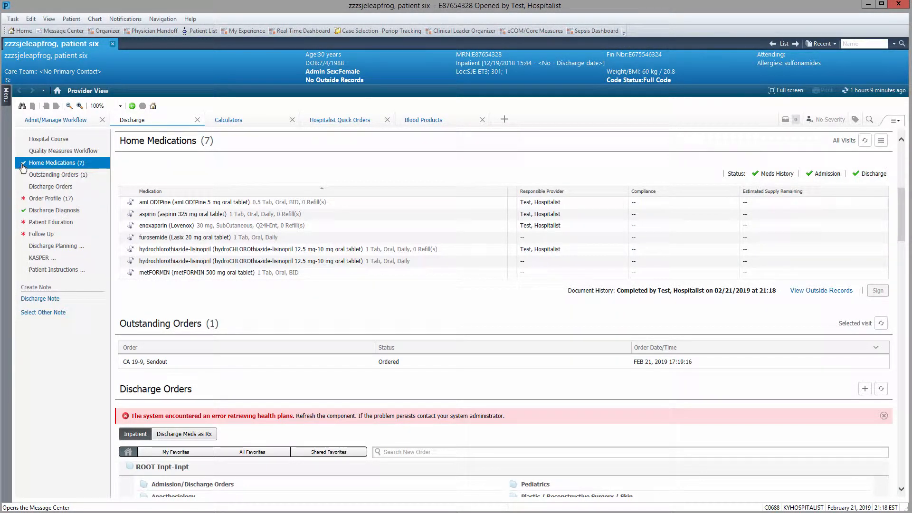
left_click(67, 177)
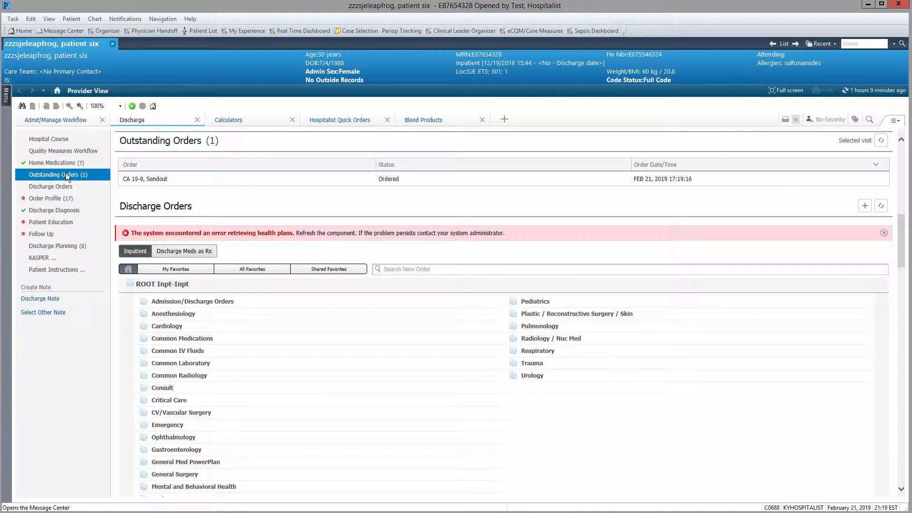
- Order the Discharge Orders_KY plan from the Admission/Discharge Orders folder and sign it
left_click(52, 186)
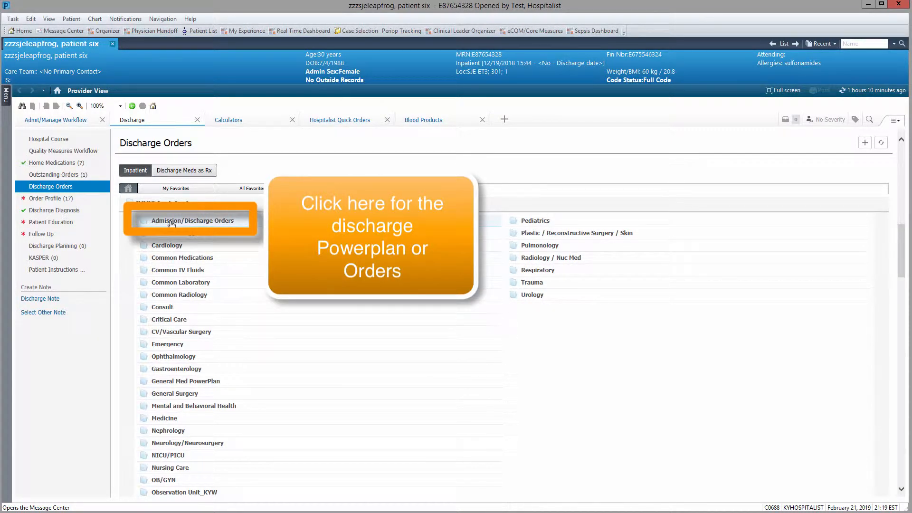
left_click(187, 221)
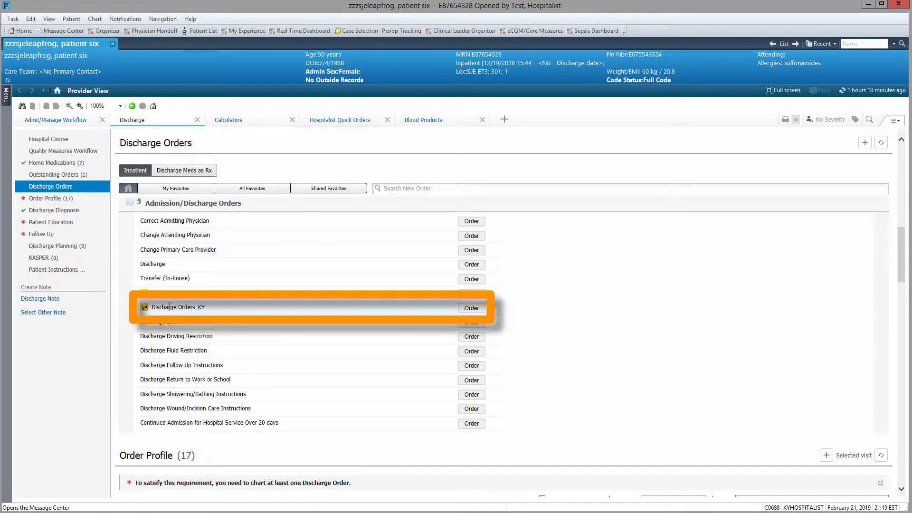
left_click(473, 308)
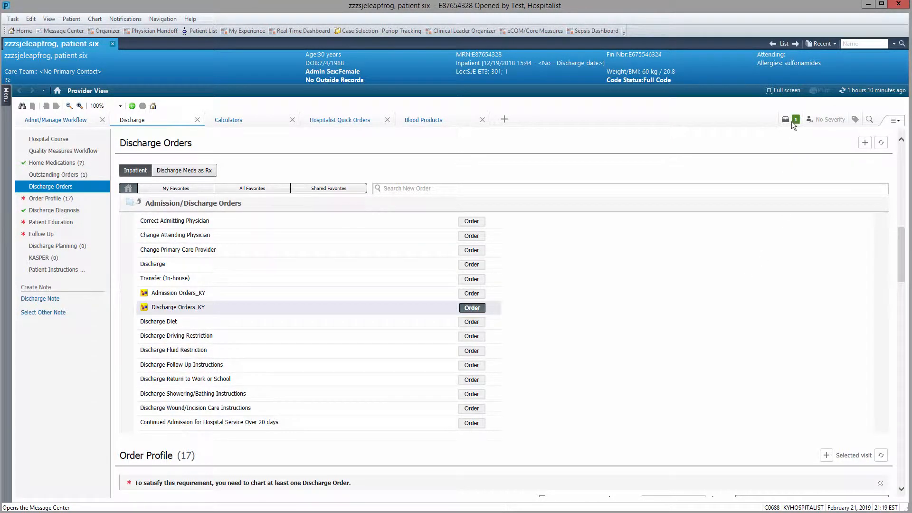
left_click(792, 121)
left_click(754, 205)
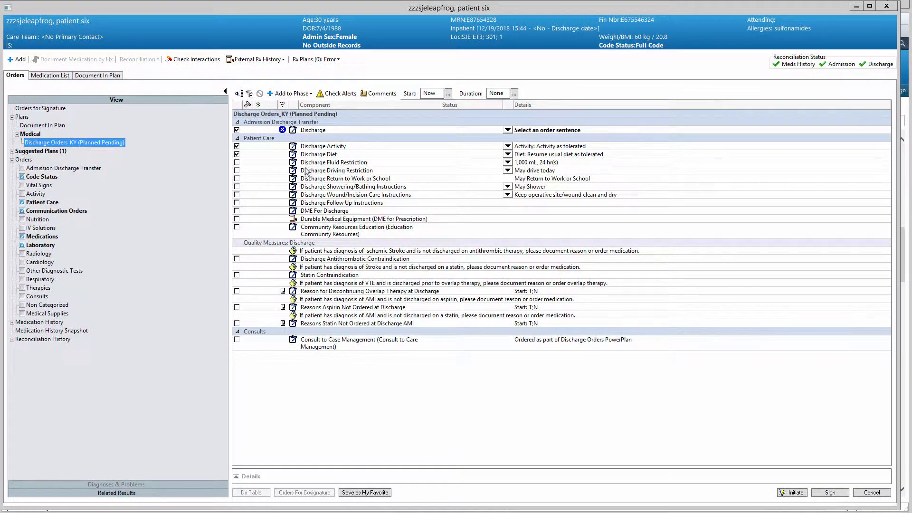
- Set Discharge to Home with a Heart healthy diet, adding Fluid Restriction and Showering/Bathing orders
left_click(508, 131)
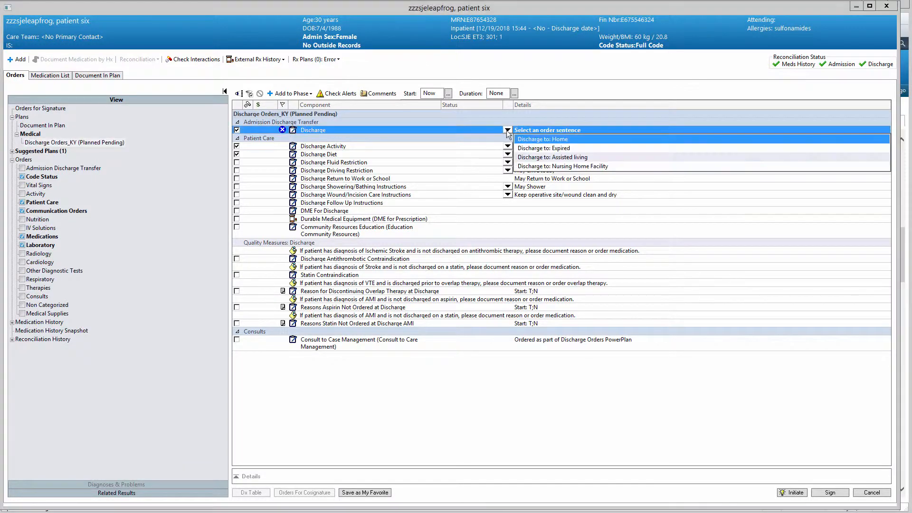
left_click(538, 139)
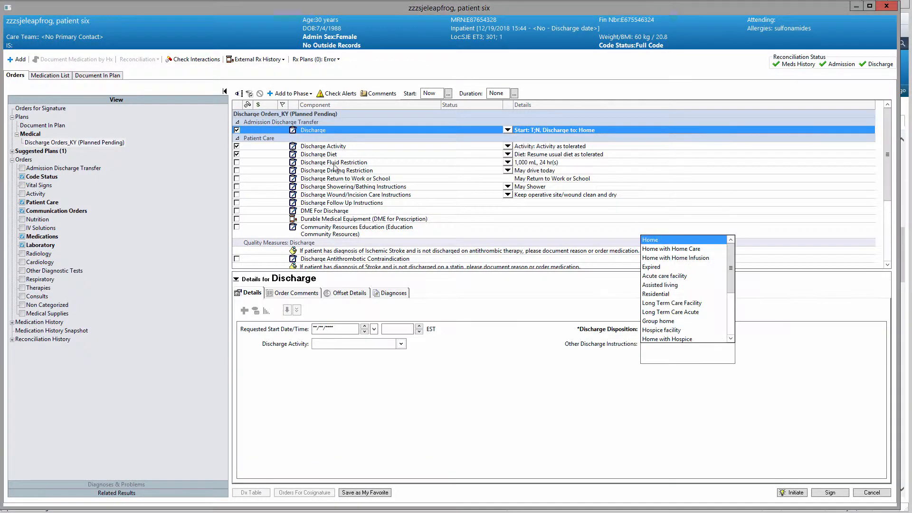
left_click(508, 155)
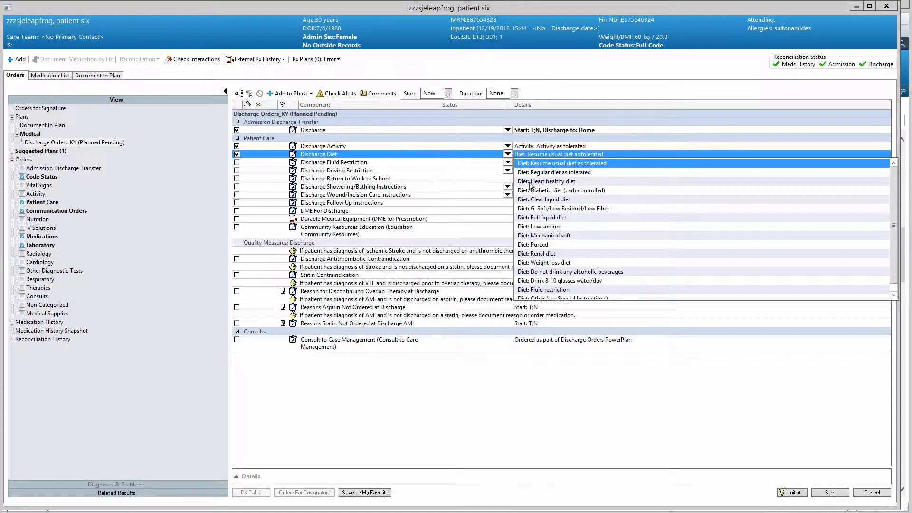
left_click(513, 182)
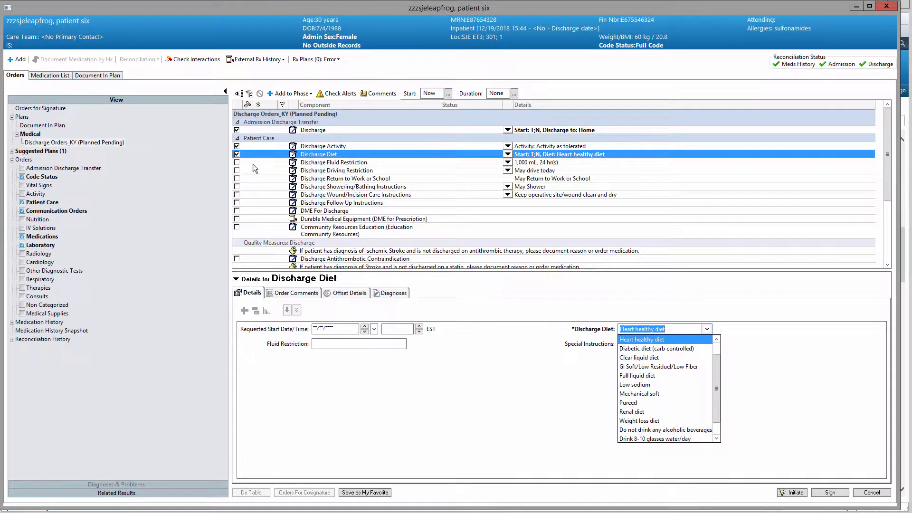
left_click(237, 162)
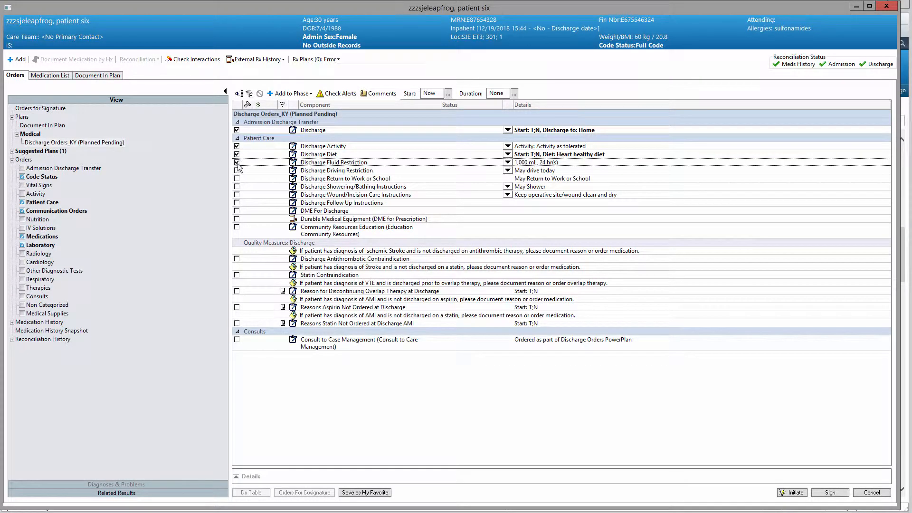
left_click(237, 188)
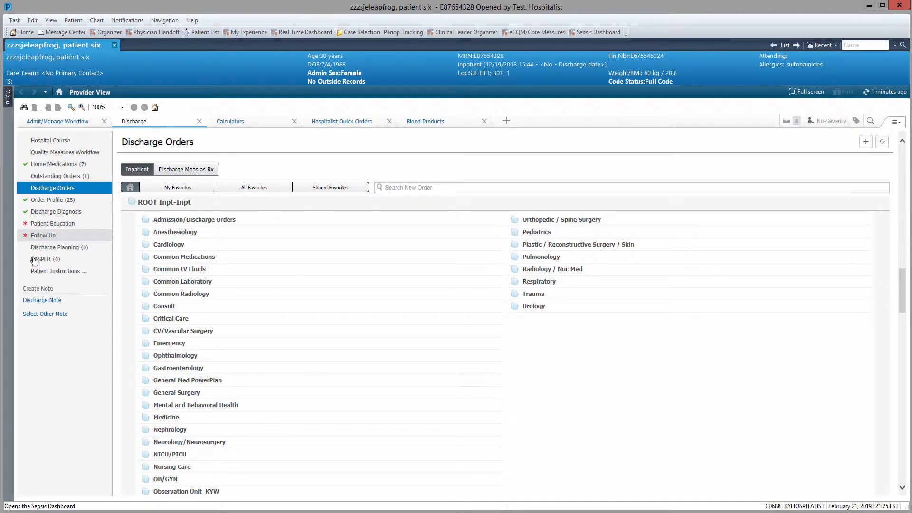
- Cancel the Discharge Note requirements override and review Discharge Diagnosis listing Pneumonia and Sepsis
left_click(39, 300)
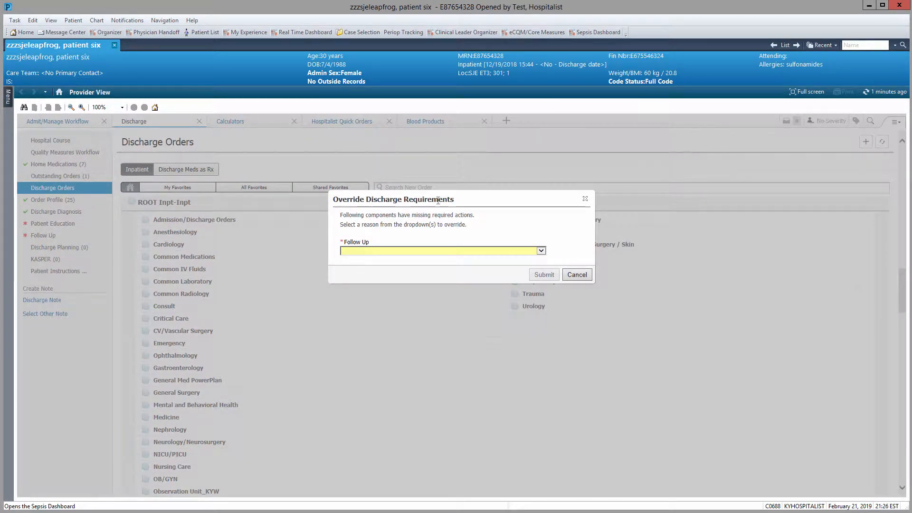
left_click(583, 275)
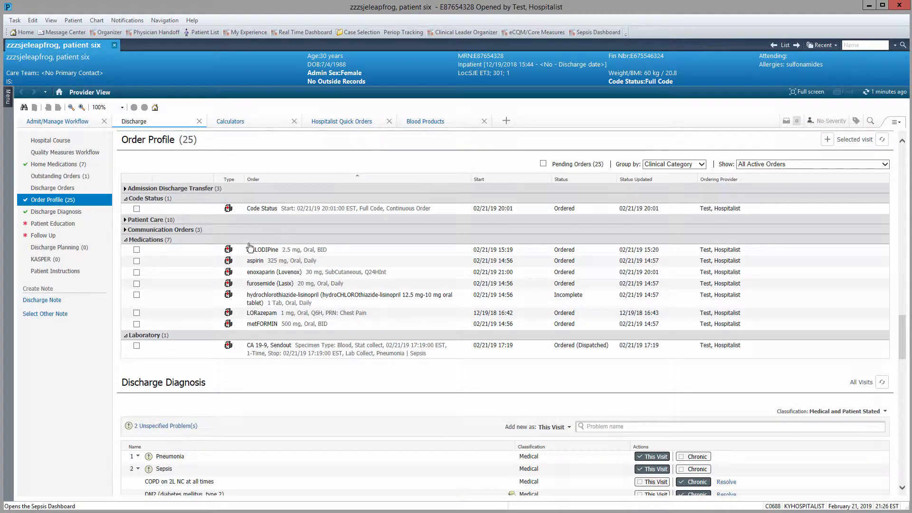
left_click(50, 212)
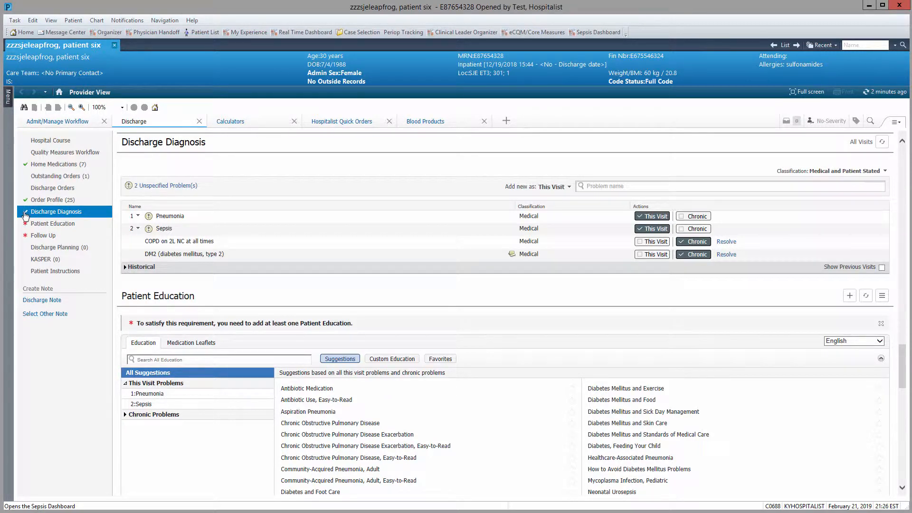
- Add COPD and Community-Acquired Pneumonia, Adult education, then open the COPD leaflet for review
left_click(54, 224)
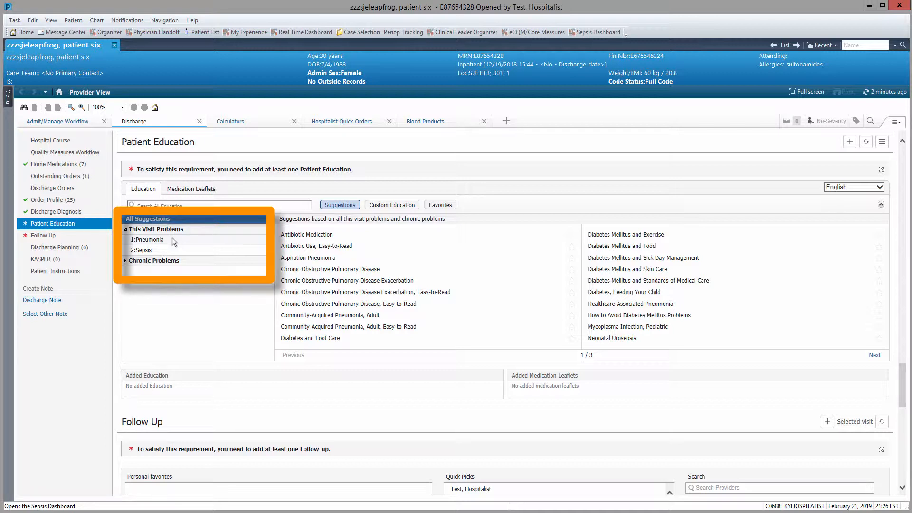
left_click(343, 270)
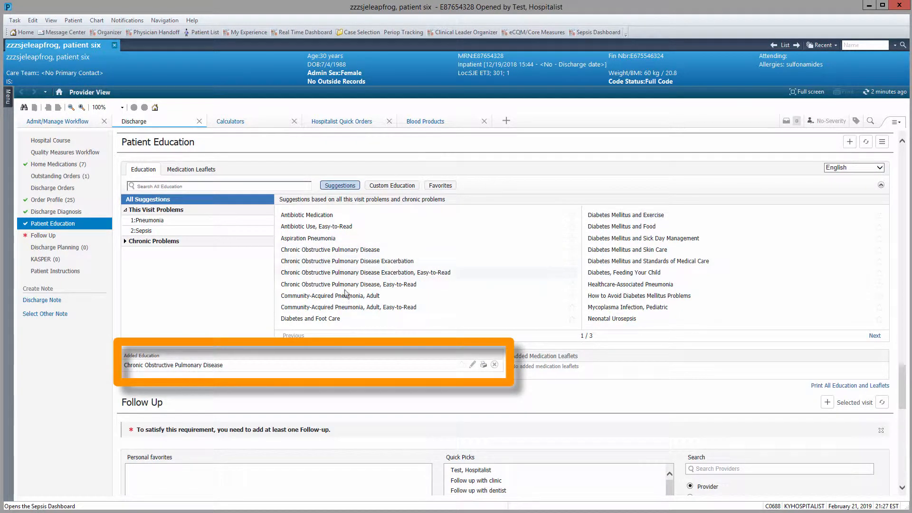
left_click(423, 297)
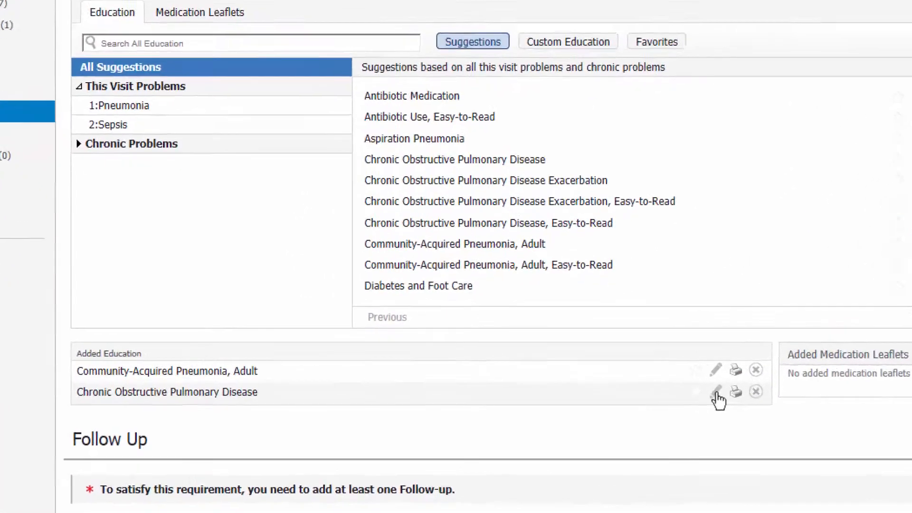
left_click(717, 393)
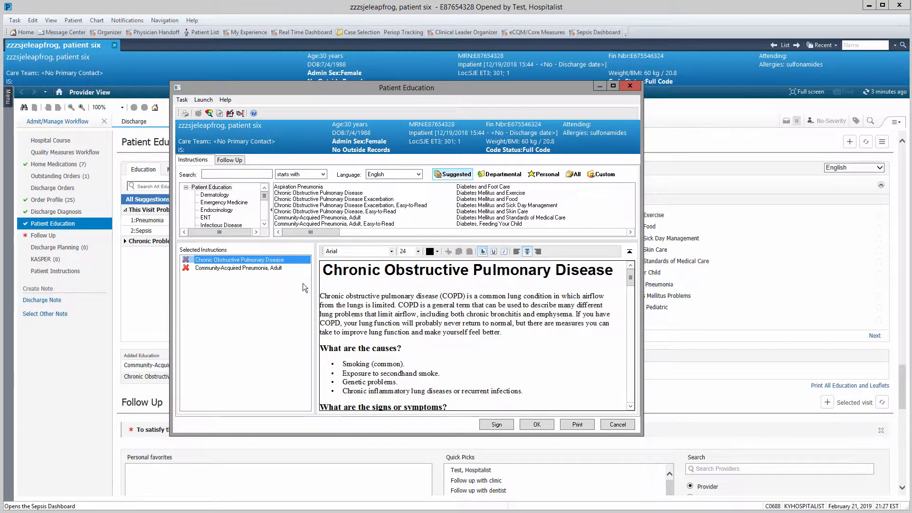
- Close the COPD leaflet and mark Community-Acquired Pneumonia, Adult as a Personal Favorite
left_click(618, 424)
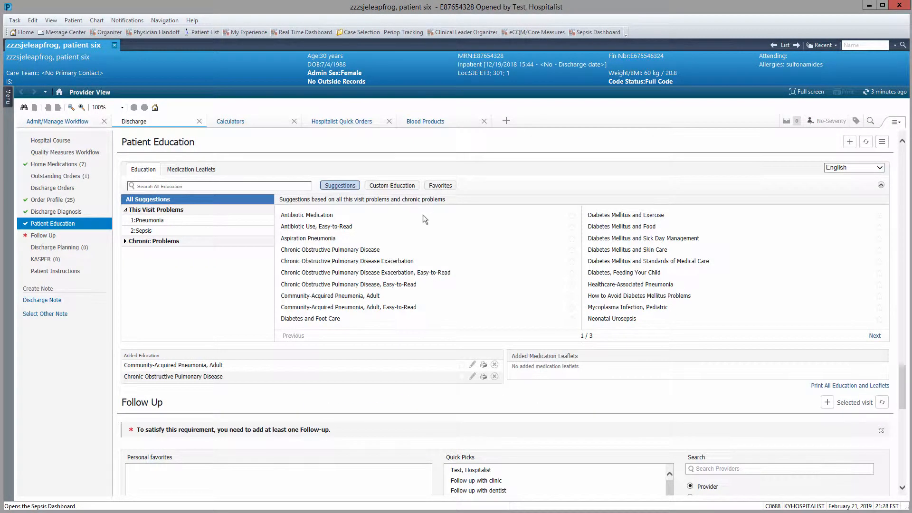
left_click(572, 220)
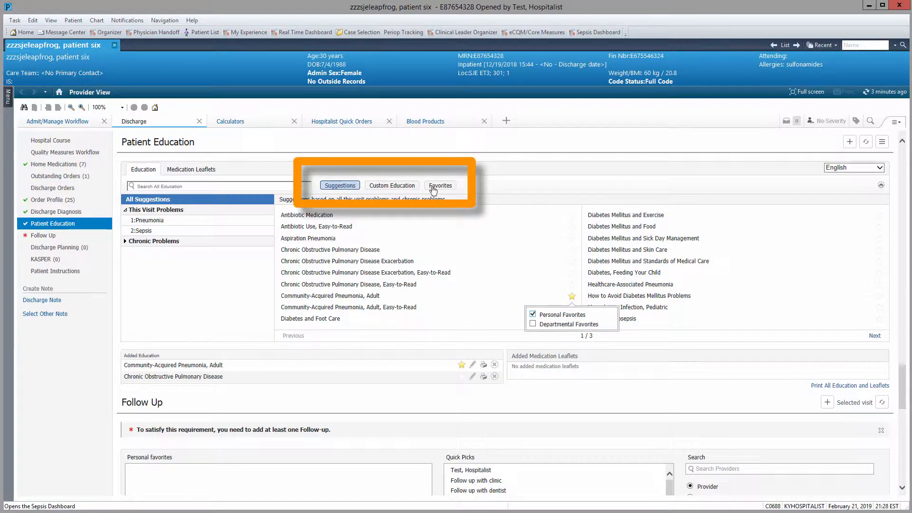
left_click(433, 188)
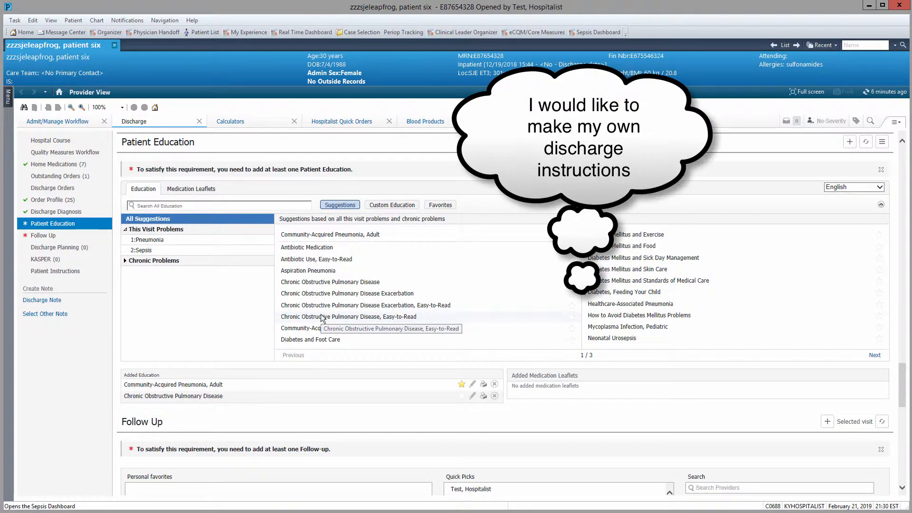
- Search all education for 'blank' and add AA Blank DI to the patient's education
left_click(214, 206)
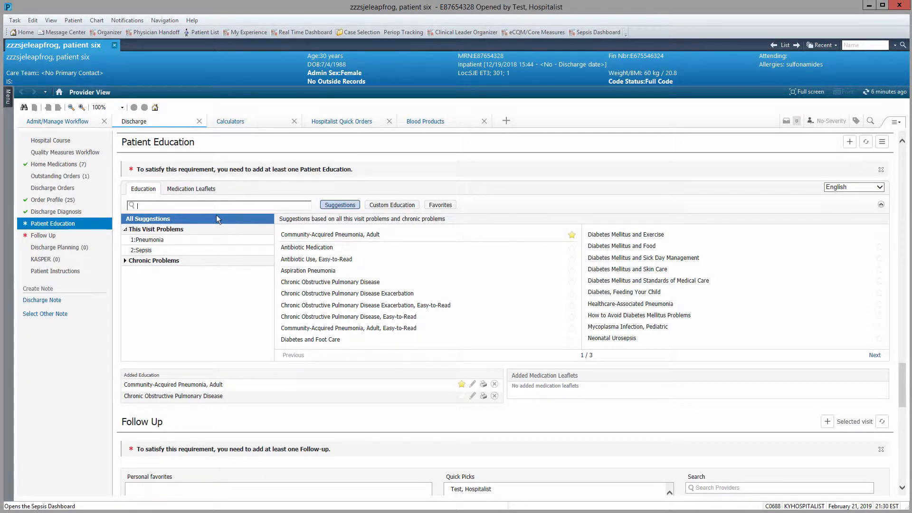
type("blank")
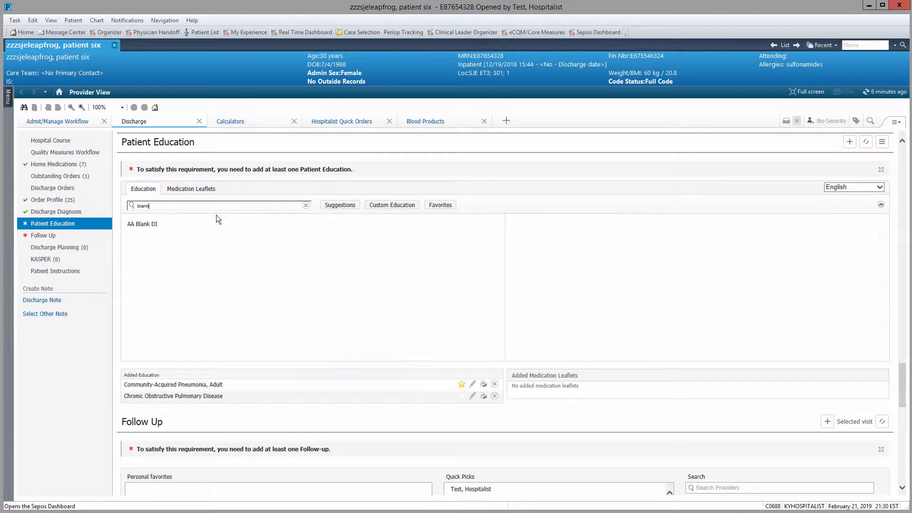
left_click(167, 224)
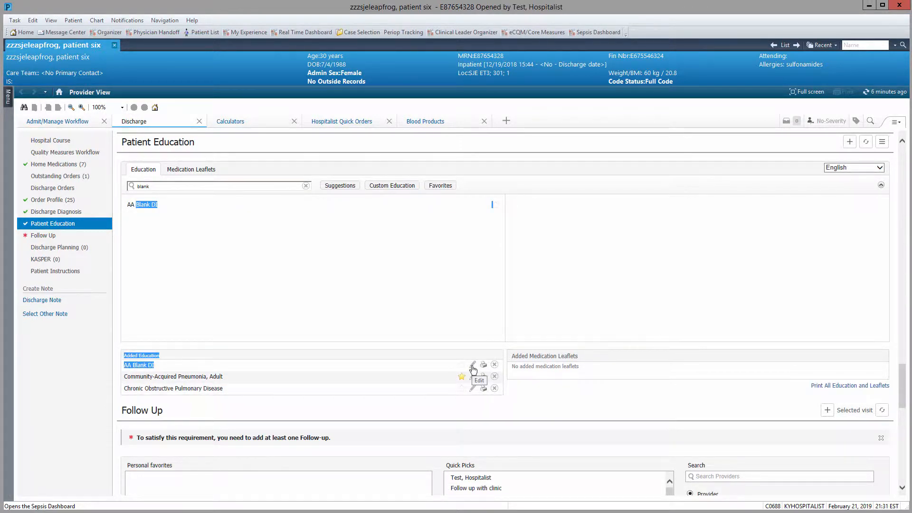
- Replace the AA Blank DI text with 'Personal custom instruction' and save it as a Personal Custom Instruction
left_click(472, 369)
left_click_drag(473, 370, 310, 269)
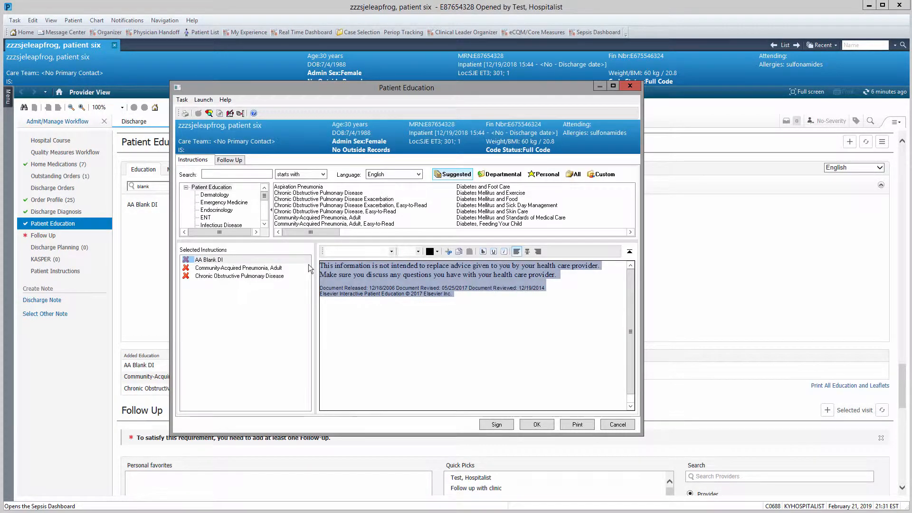
type("Personal custom instruction")
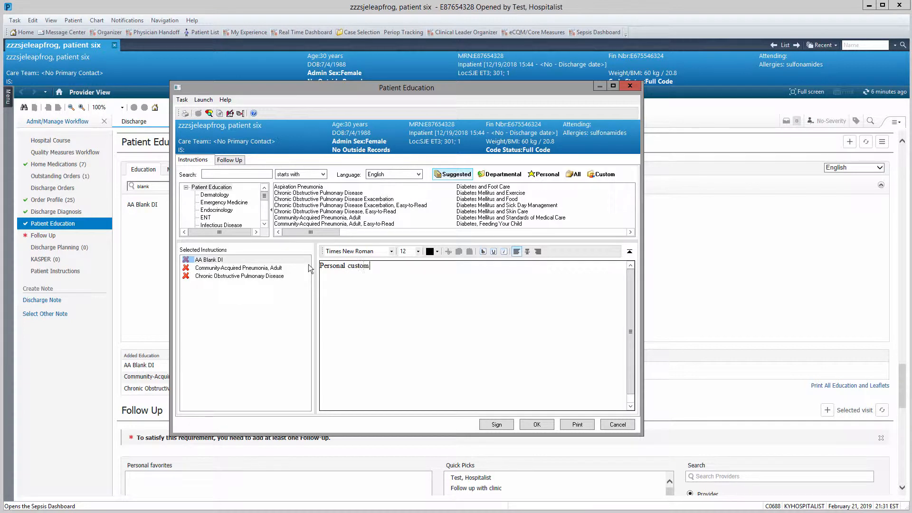
right_click(241, 260)
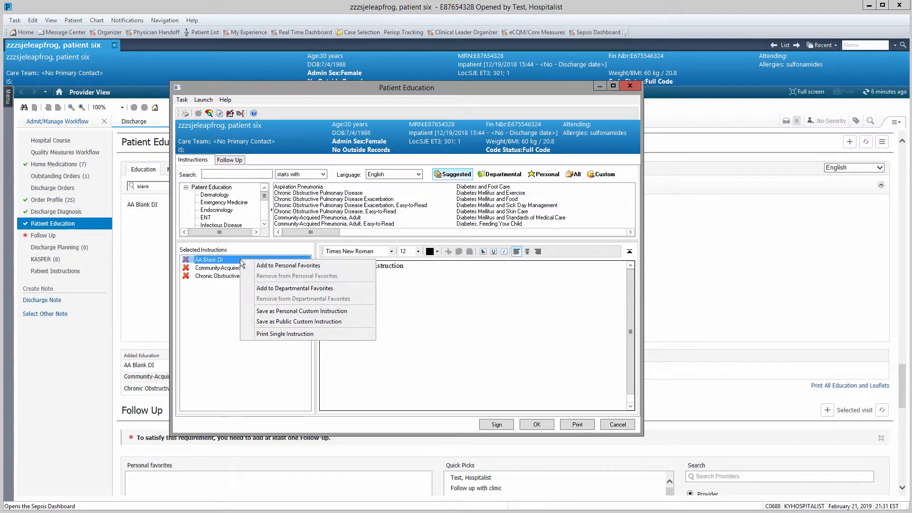
left_click(285, 312)
left_click(429, 276)
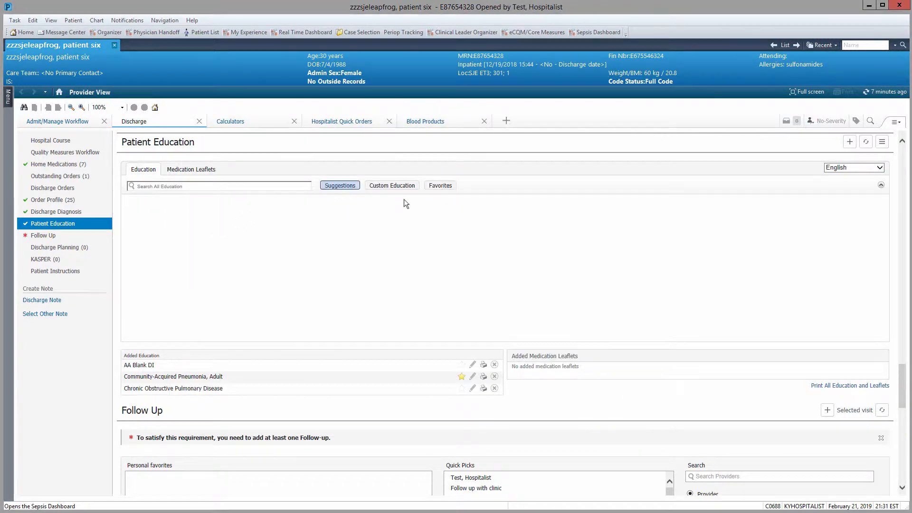
- Add My Personal Custom Instruction from Personal custom education, then go to Follow Up
left_click(401, 188)
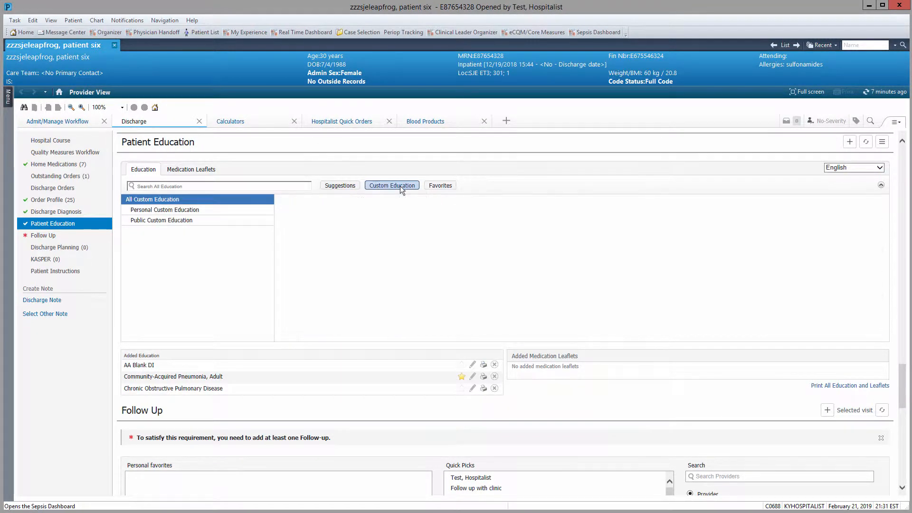
left_click(161, 210)
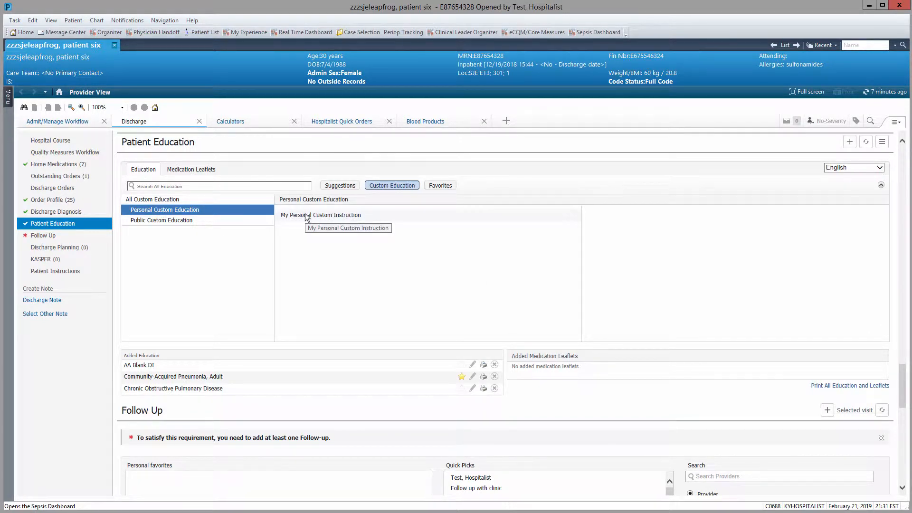
double_click(307, 216)
left_click(43, 236)
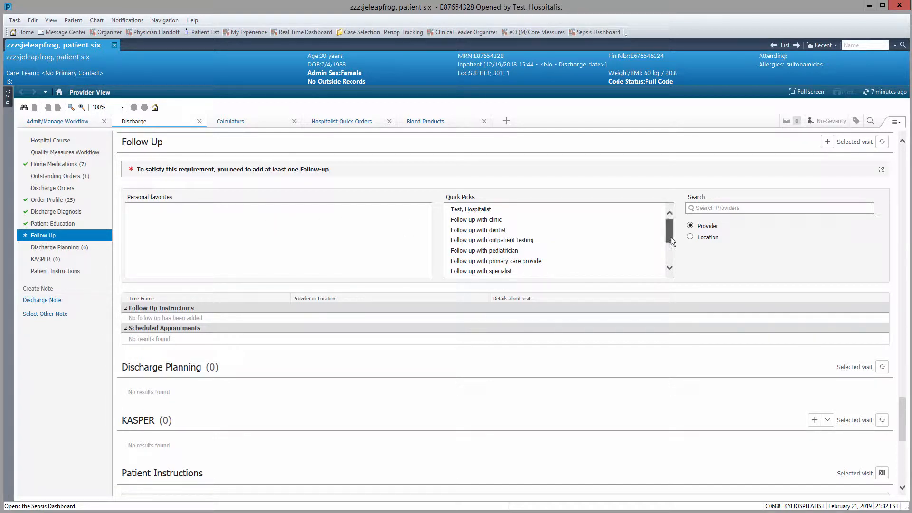
- Add a 2 to 3 day Hospitalist follow-up from Quick Picks, then open Discharge Planning
mouse_move(672, 234)
left_mouse_down()
mouse_move(671, 260)
mouse_move(671, 224)
left_mouse_up()
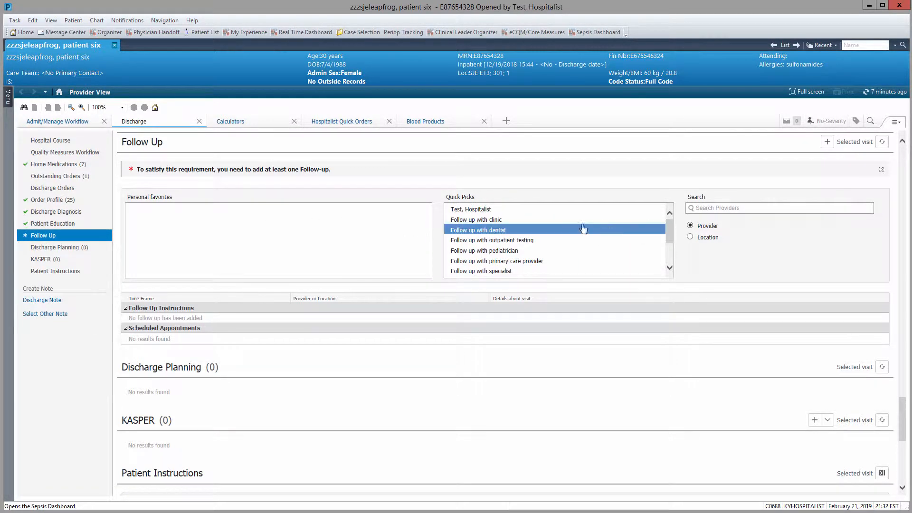
left_click(474, 218)
left_click(474, 211)
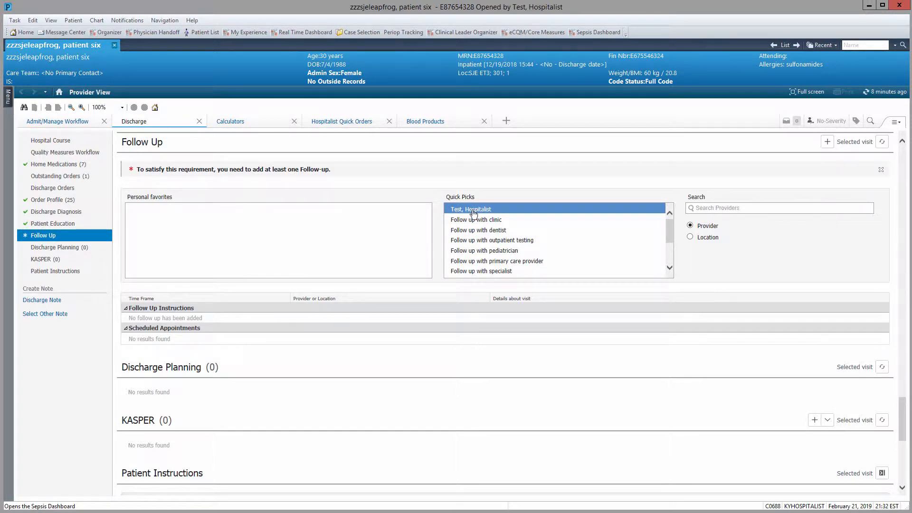
double_click(474, 210)
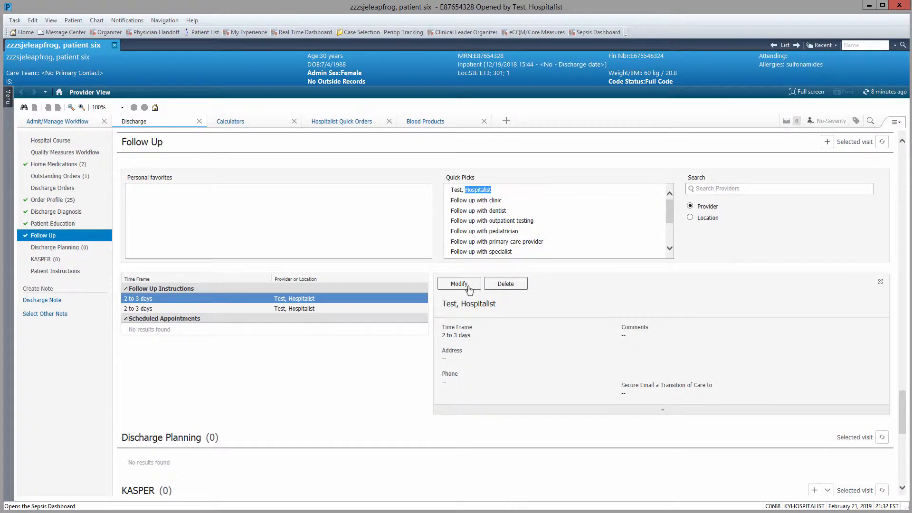
left_click(459, 284)
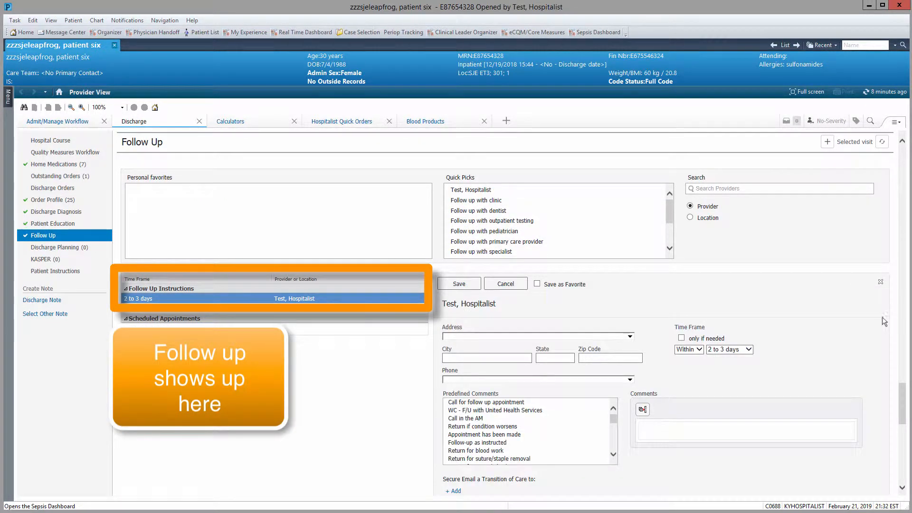
left_click(881, 284)
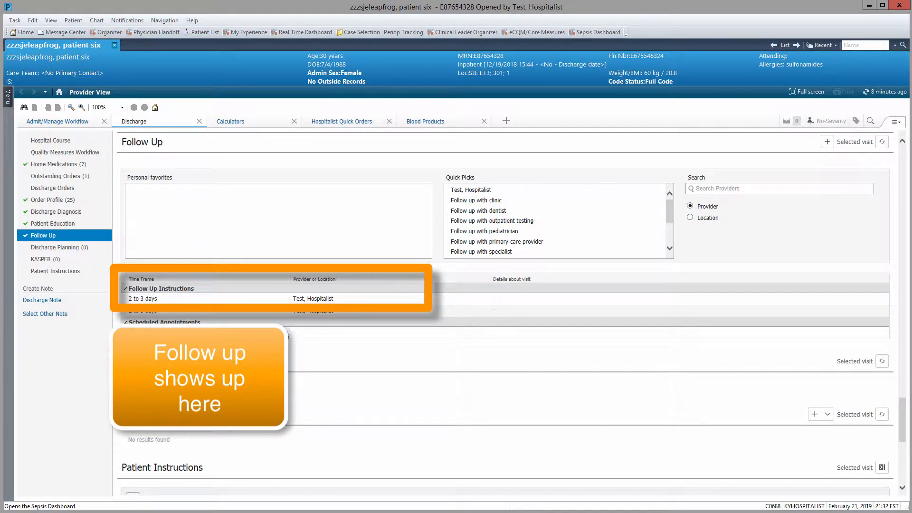
left_click(67, 248)
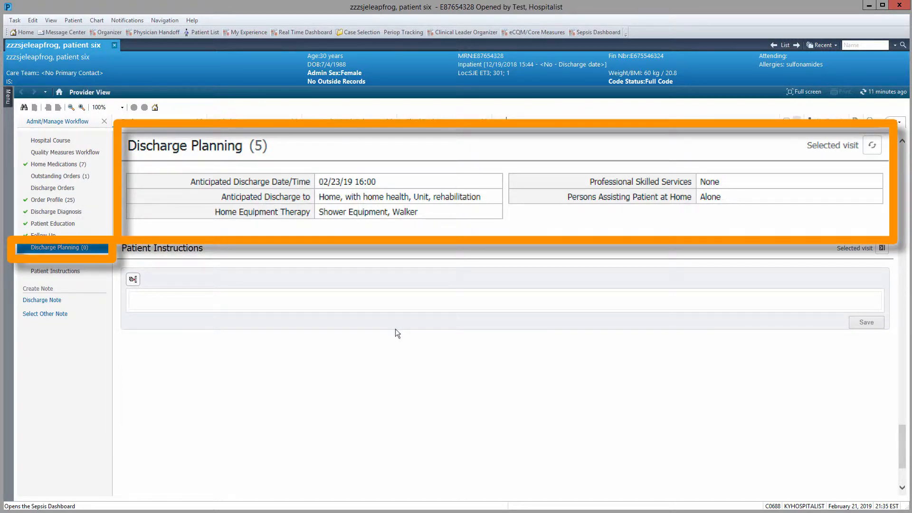
- Open the KASPER controlled-substance documentation form and close it without charting anything
left_click(68, 261)
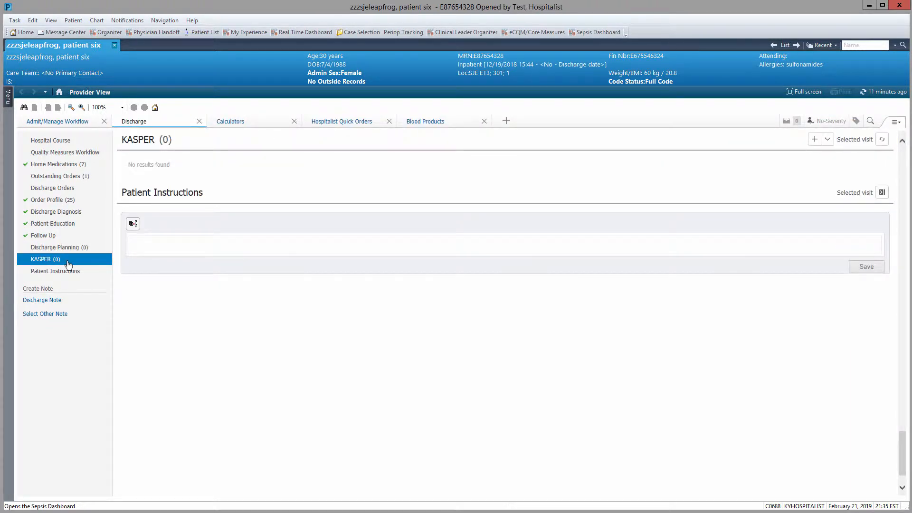
left_click(828, 140)
left_click(807, 157)
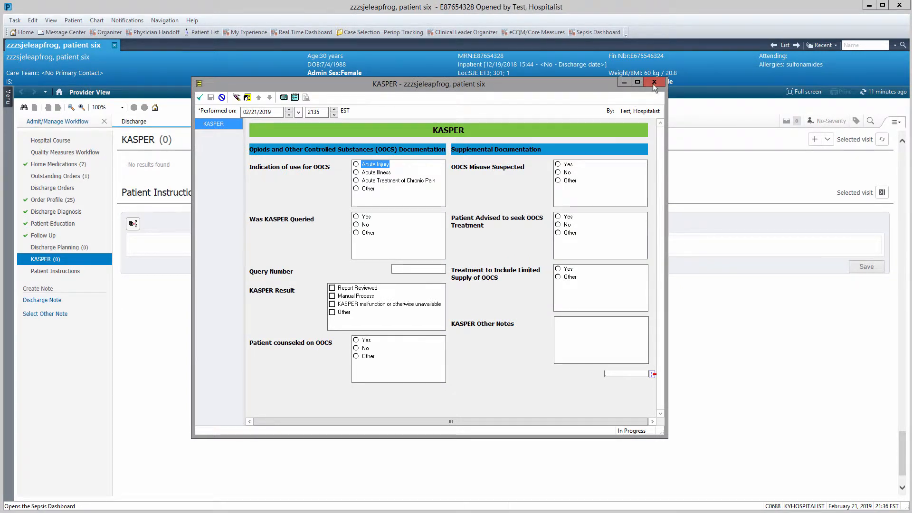
left_click(149, 249)
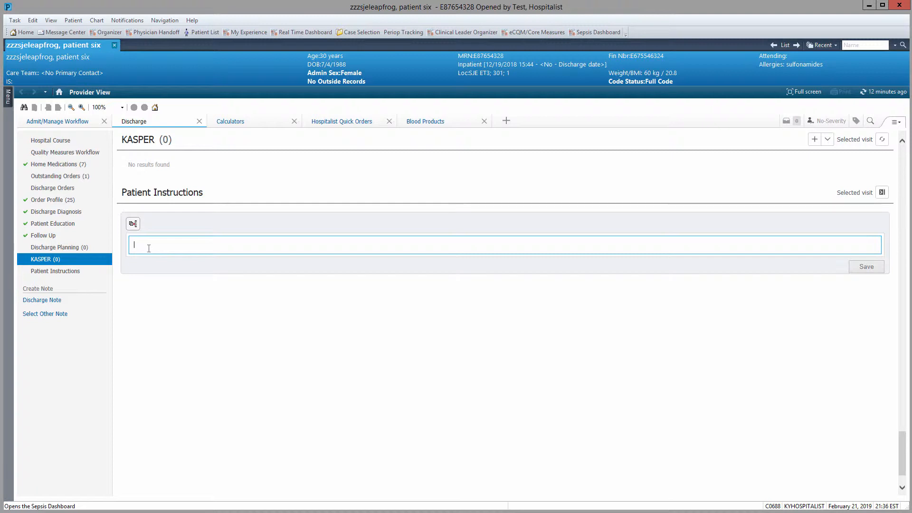
- Save the patient instruction 'You will need to follow up with your primary provider to review results of biopsy.'
type("You will need to follow up with your primary provider to review results of ")
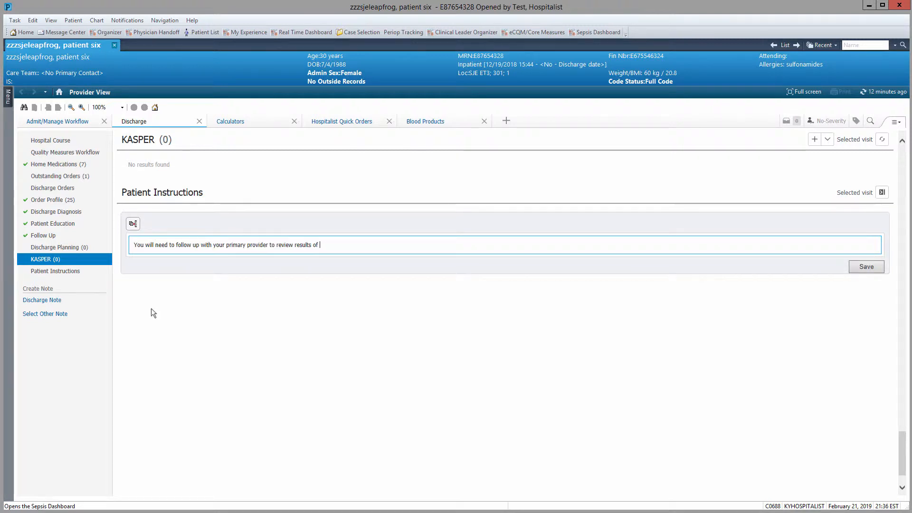
type("biopsy.")
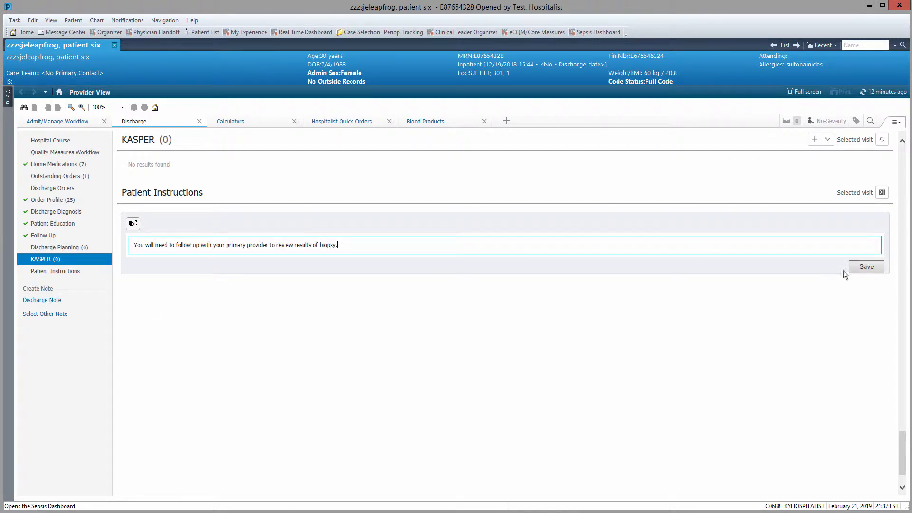
left_click(863, 267)
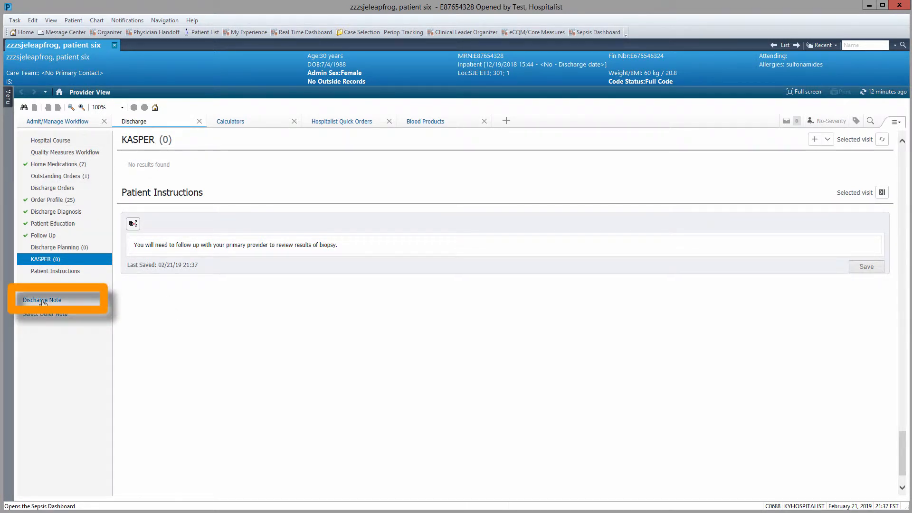
left_click(43, 300)
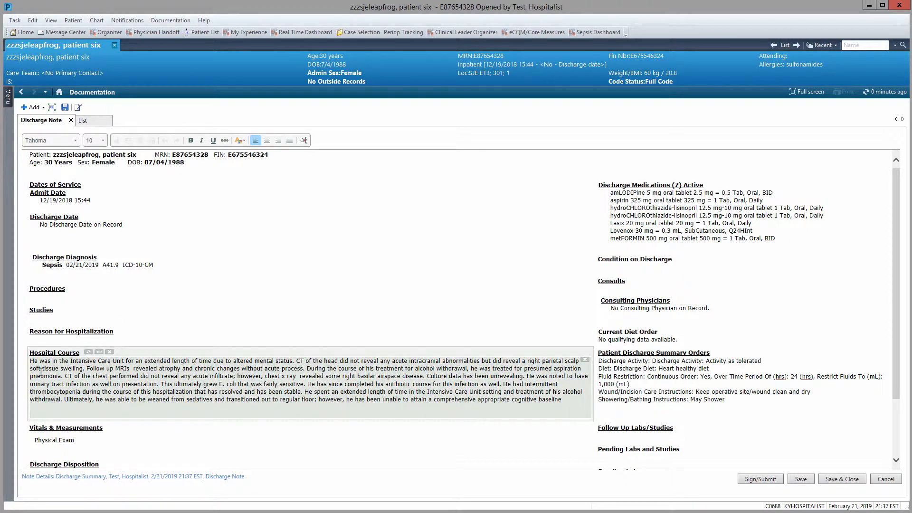
- Scroll through the prefilled Discharge Summary and open its Physical Exam section for editing
scroll(41, 373, "down", 3)
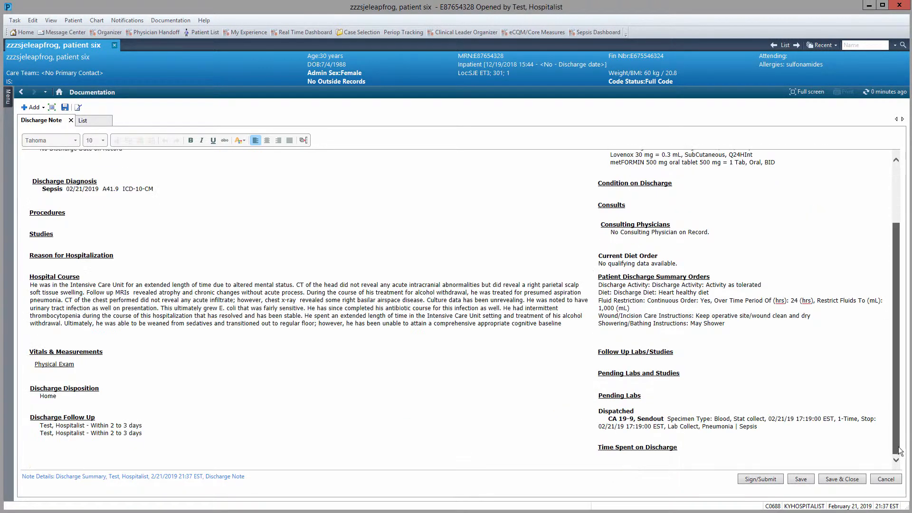
left_click(42, 371)
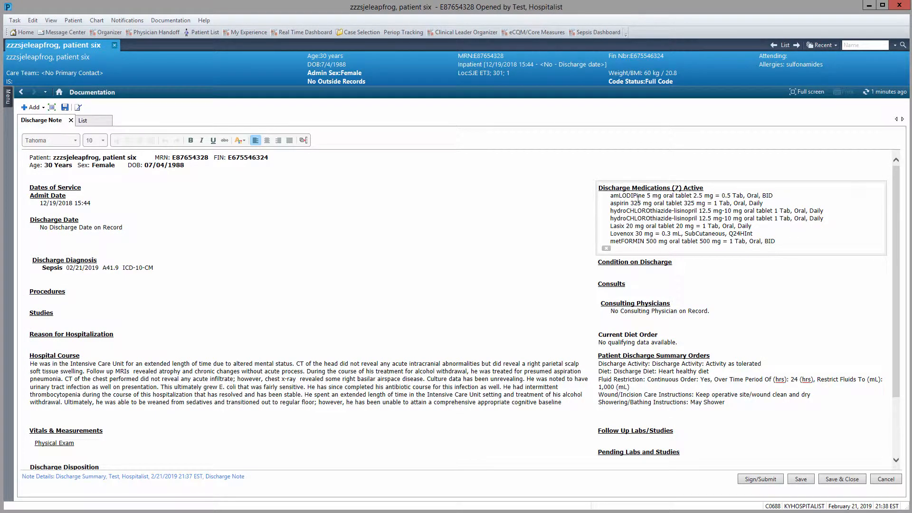
- Check the Condition on Discharge and Consults sections, then sign and submit the Discharge Summary
left_click(609, 270)
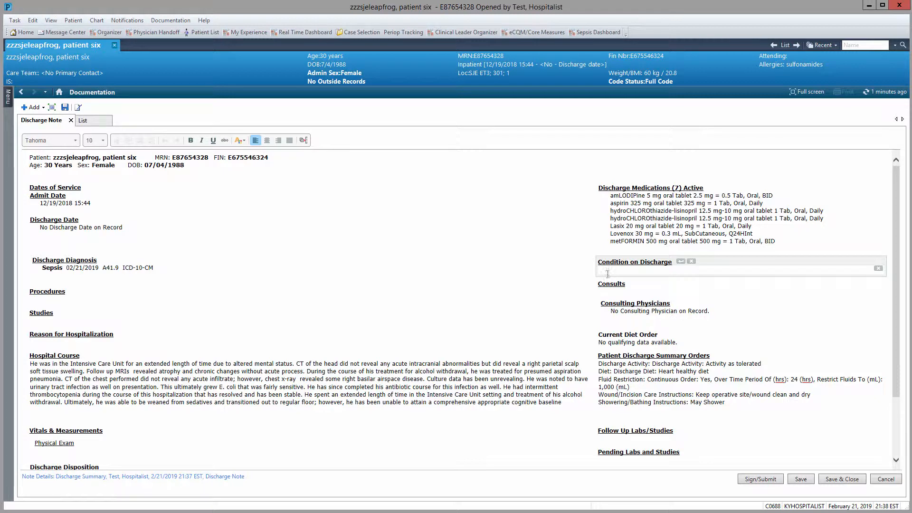
left_click(609, 305)
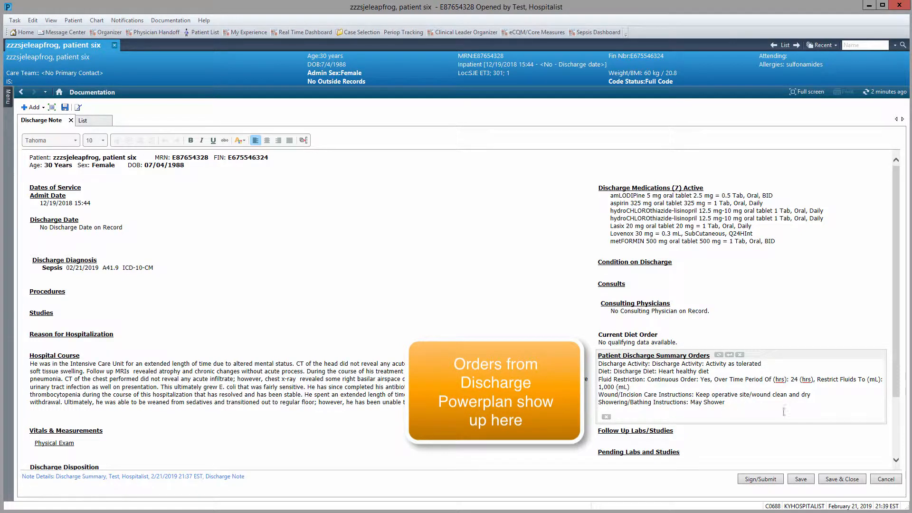
scroll(887, 388, "down", 3)
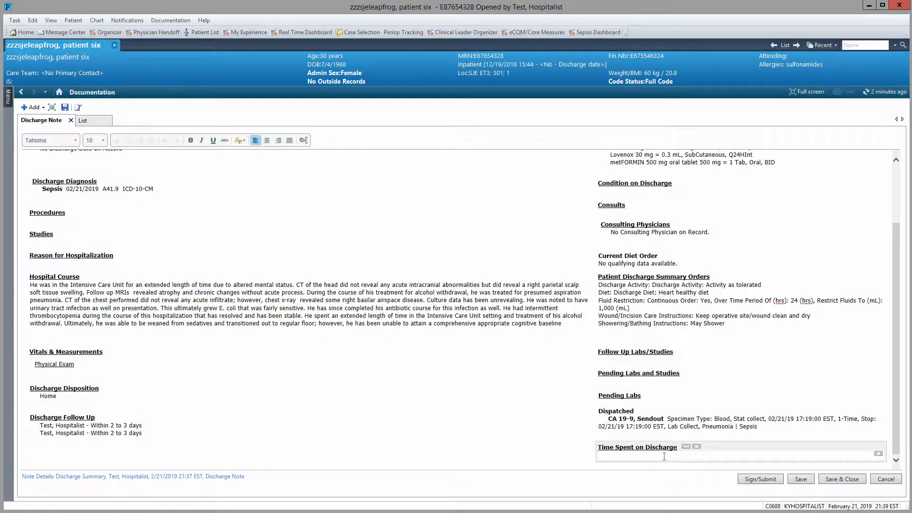
left_click(755, 480)
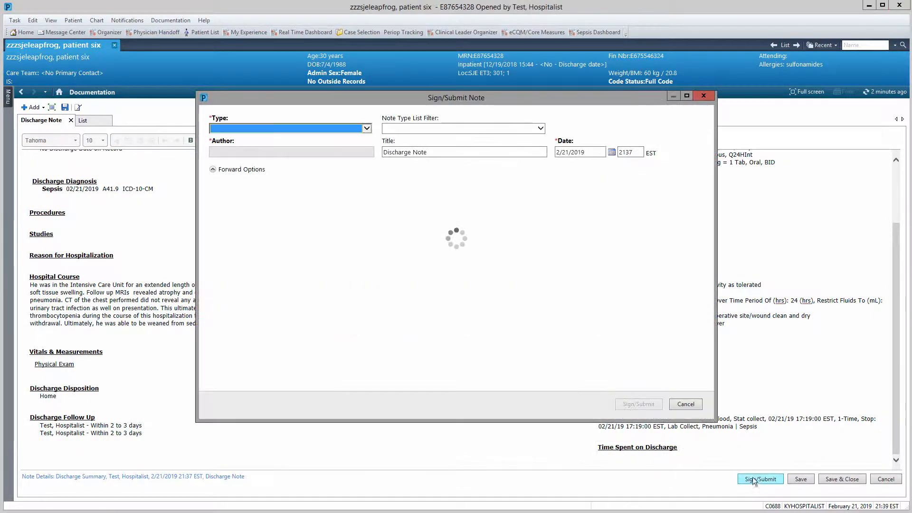
left_click(638, 404)
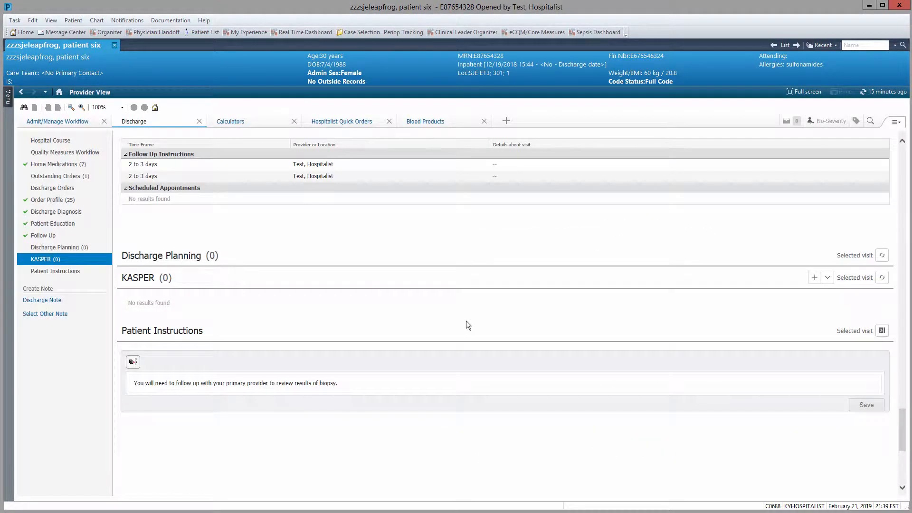